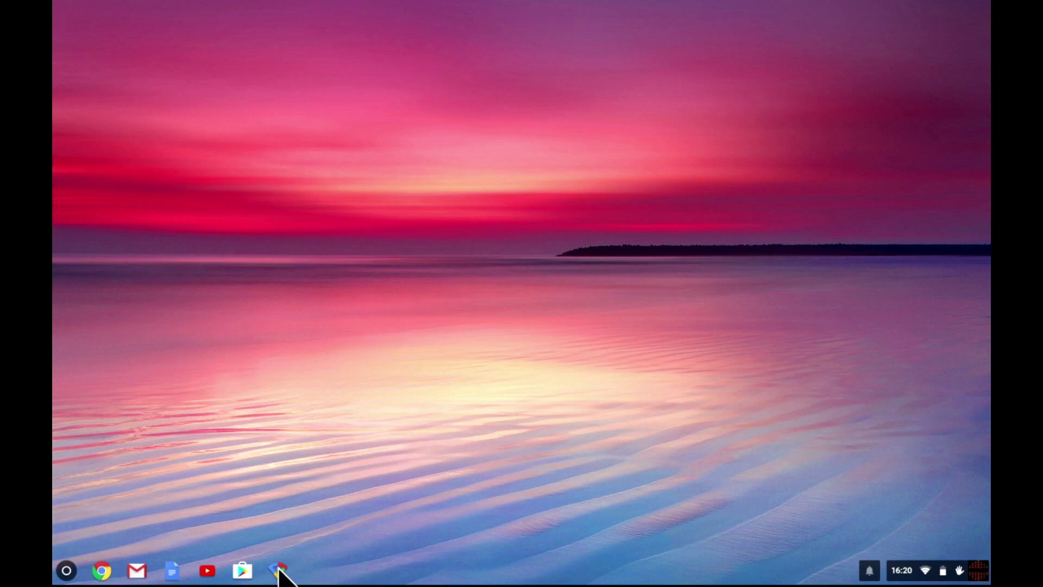
- Launch the Google Wifi app from the shelf
left_click(279, 570)
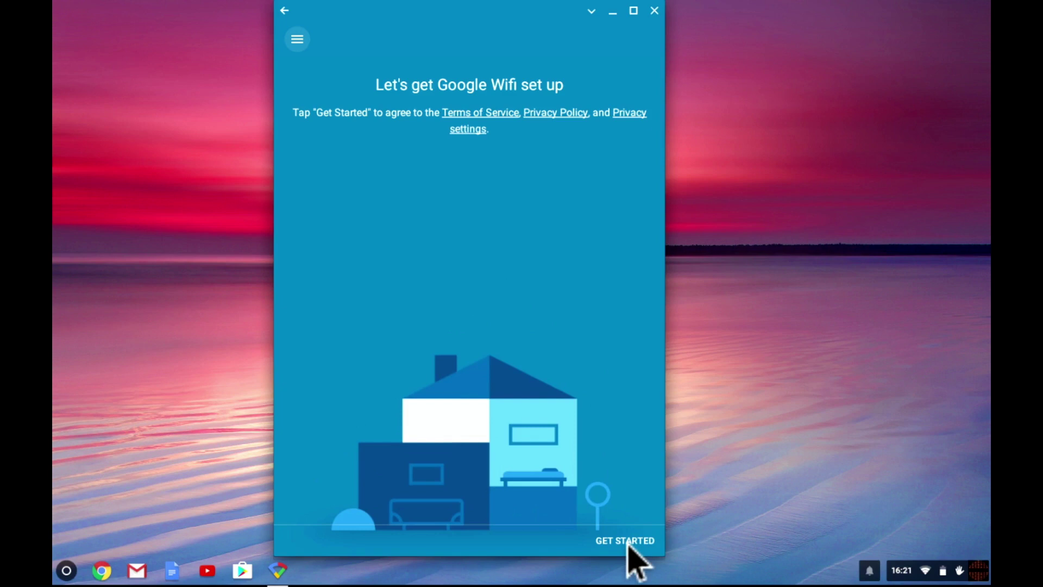
- Accept the terms to begin setup, then choose to enter the setup code manually
left_click(628, 541)
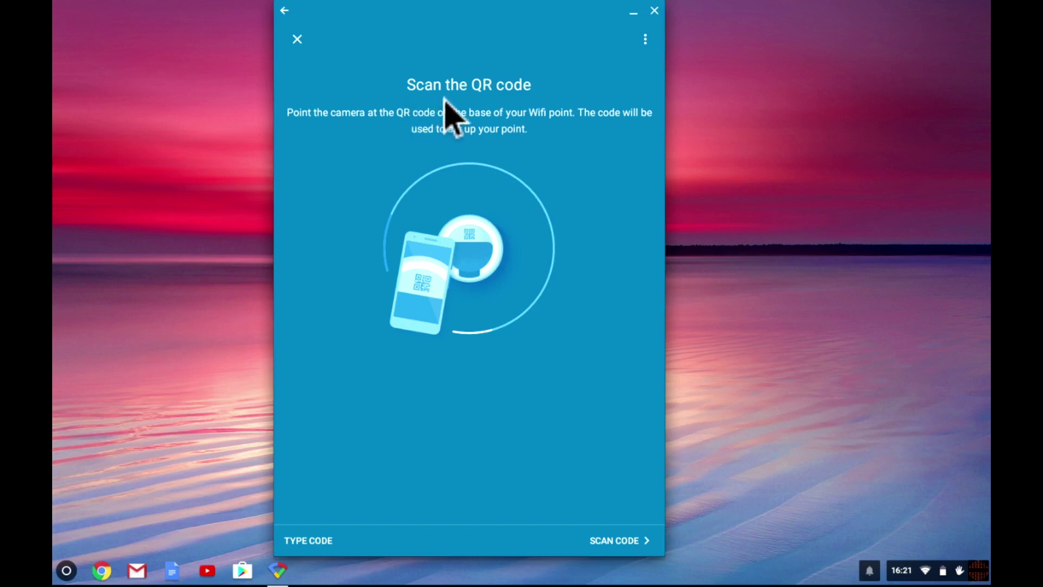
left_click(314, 541)
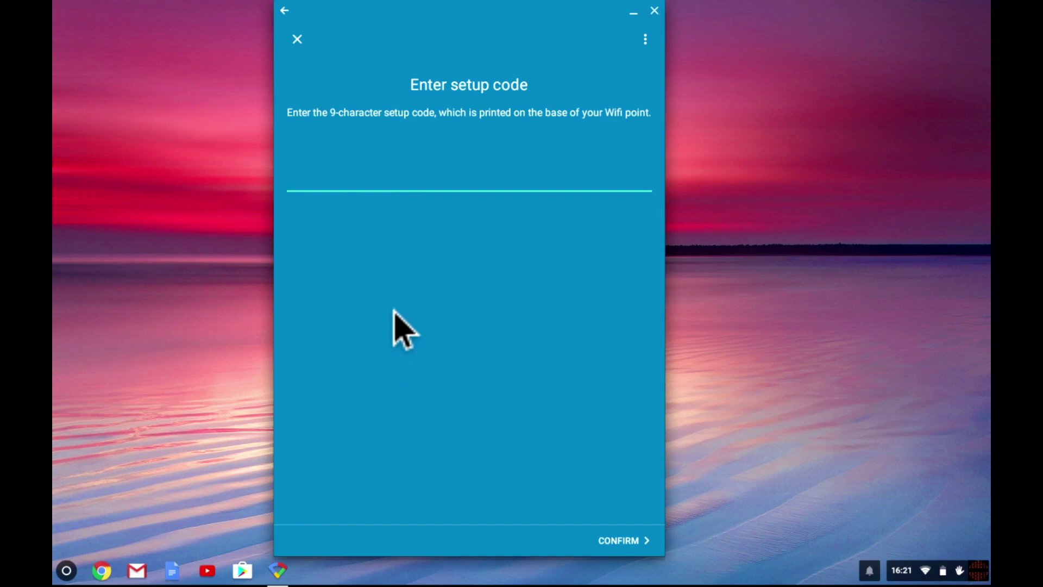
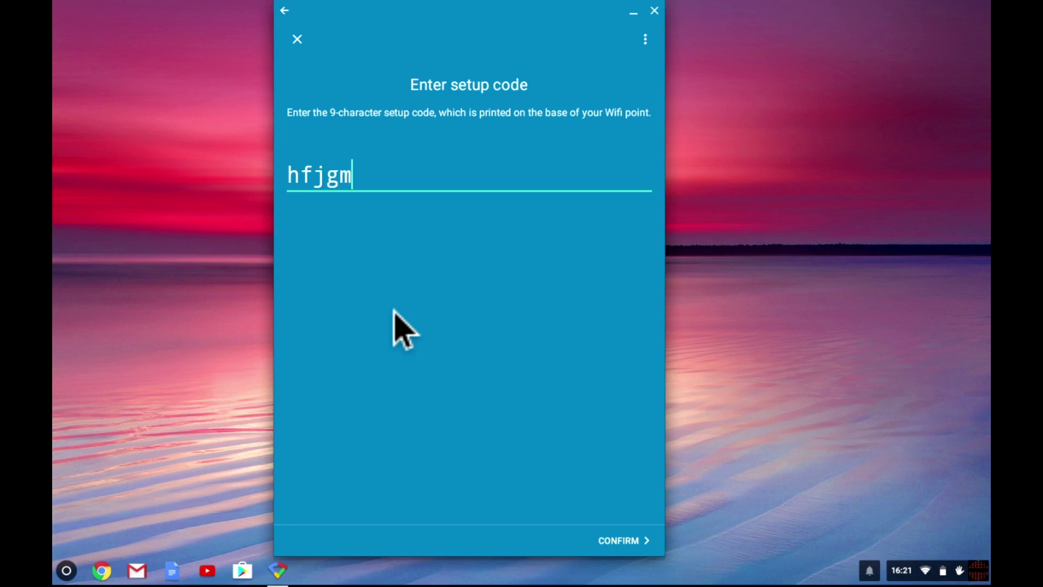
- Enter the 9-character setup code from the Wifi point's base and confirm it
left_click(619, 541)
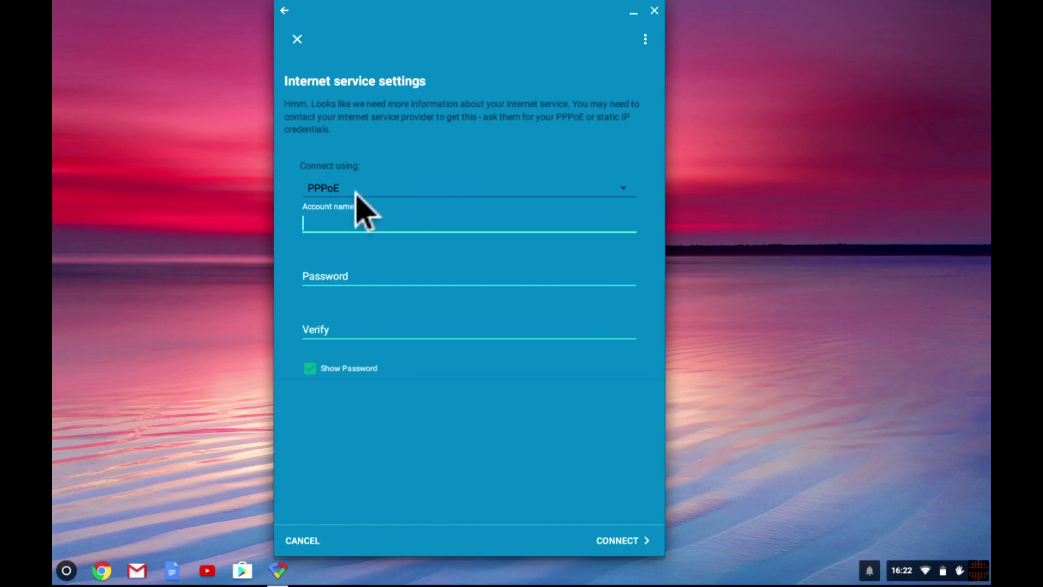
- Connect over PPPoE using the ISP account name and password, with the password verified
left_click(621, 188)
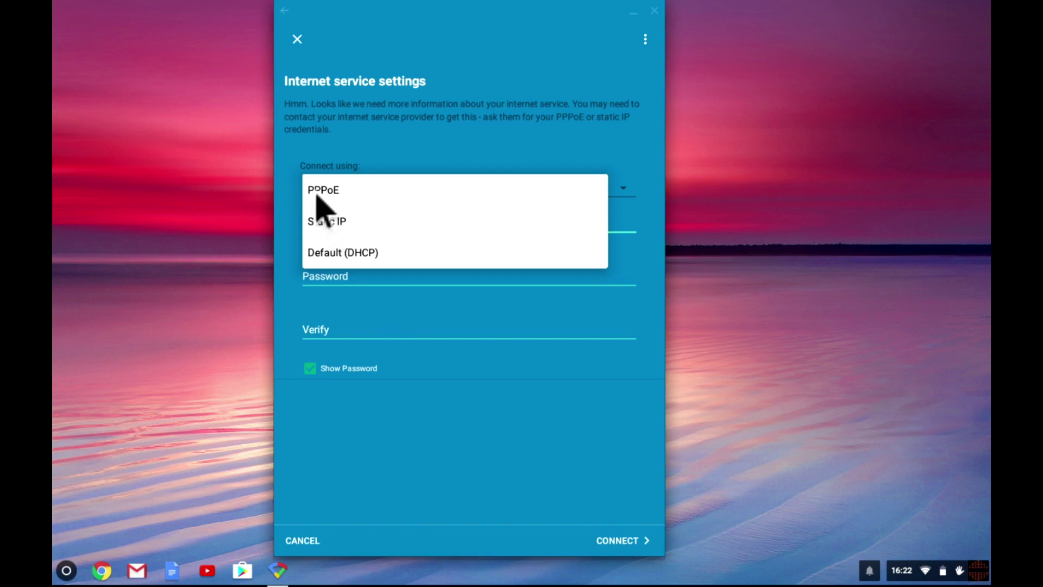
left_click(317, 195)
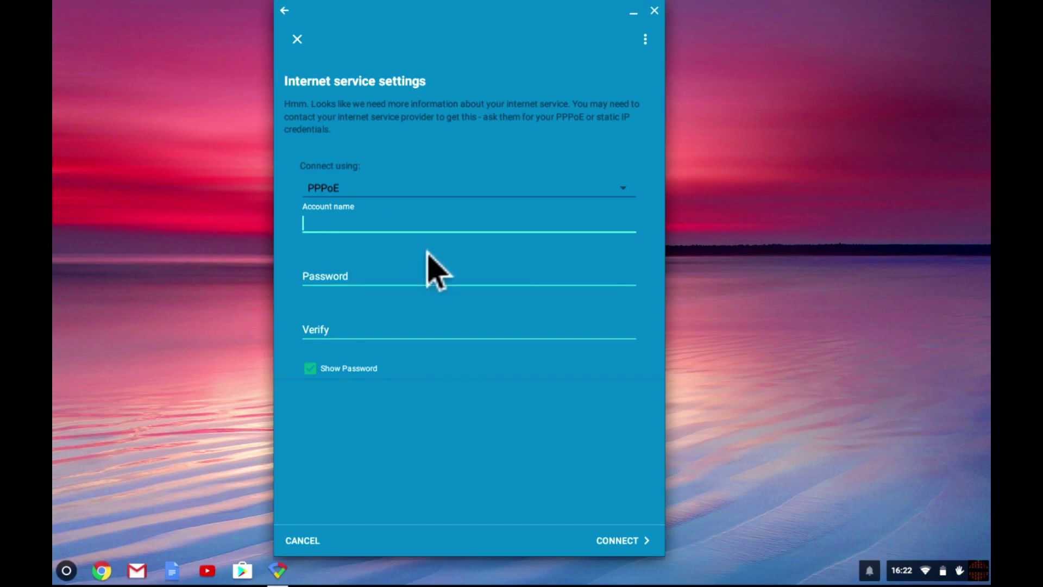
type("username@isp.net")
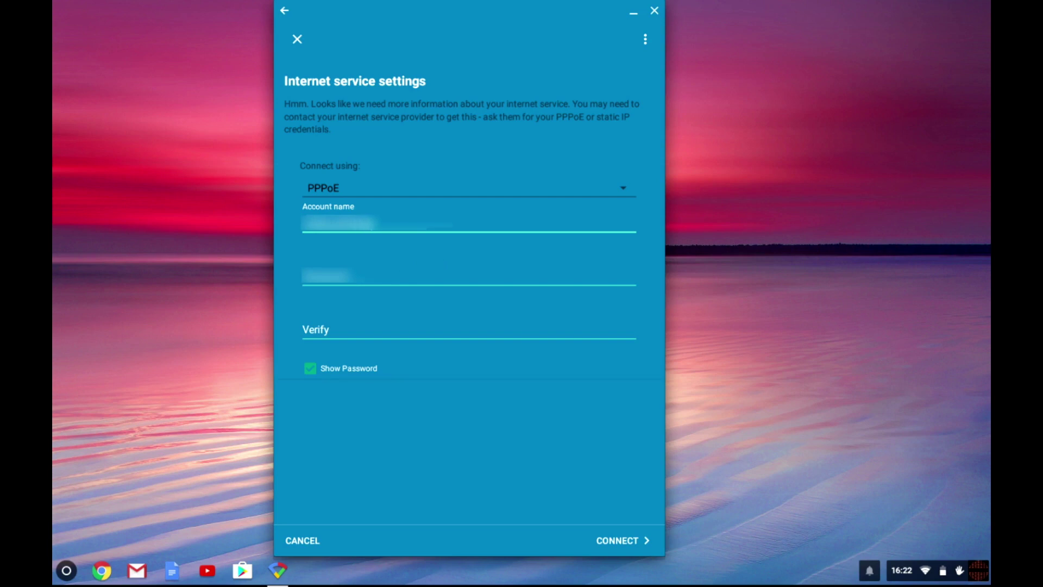
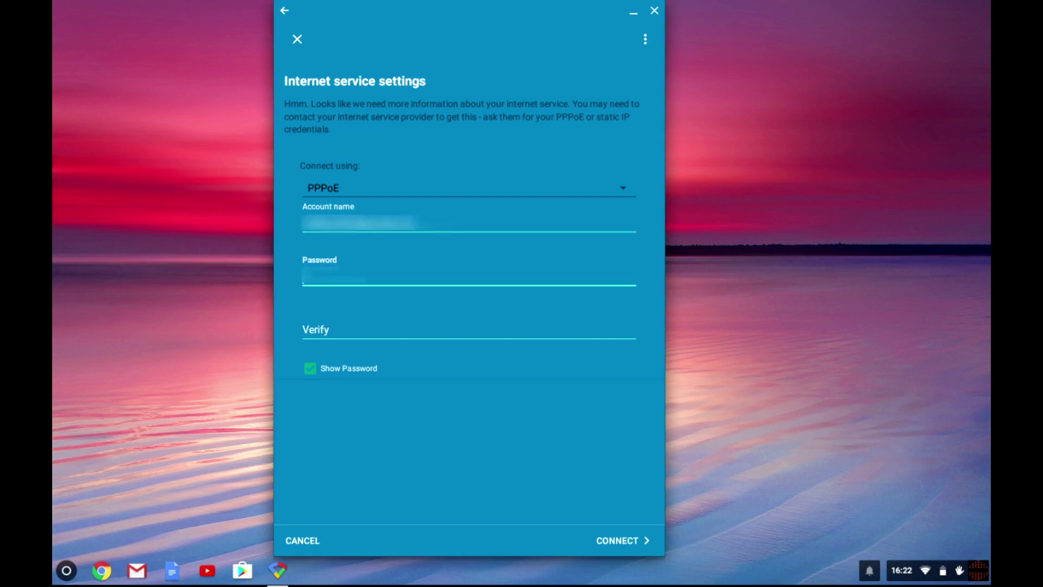
type("••••")
key("Tab")
type("••••••••")
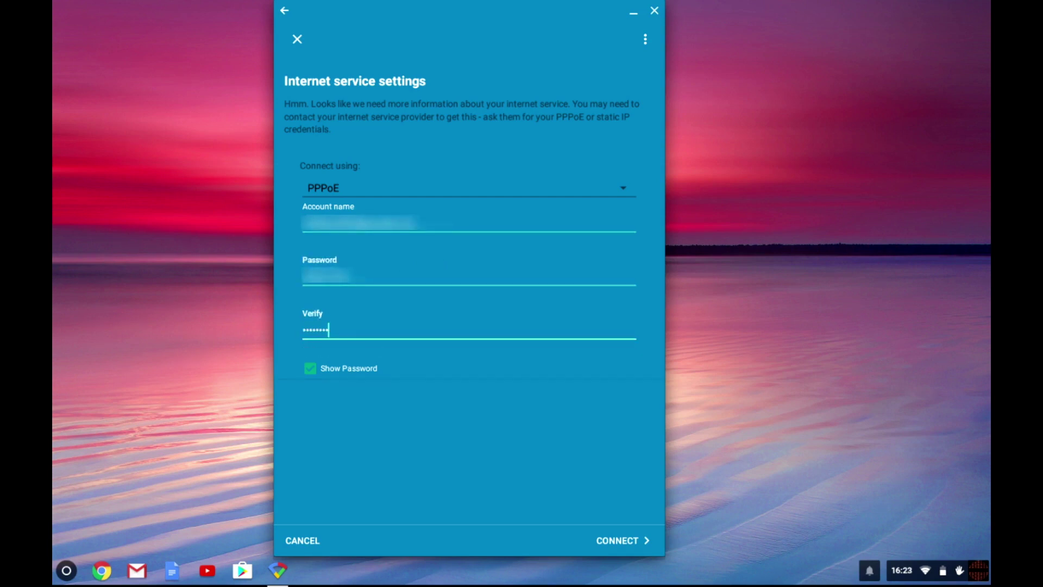
left_click(619, 542)
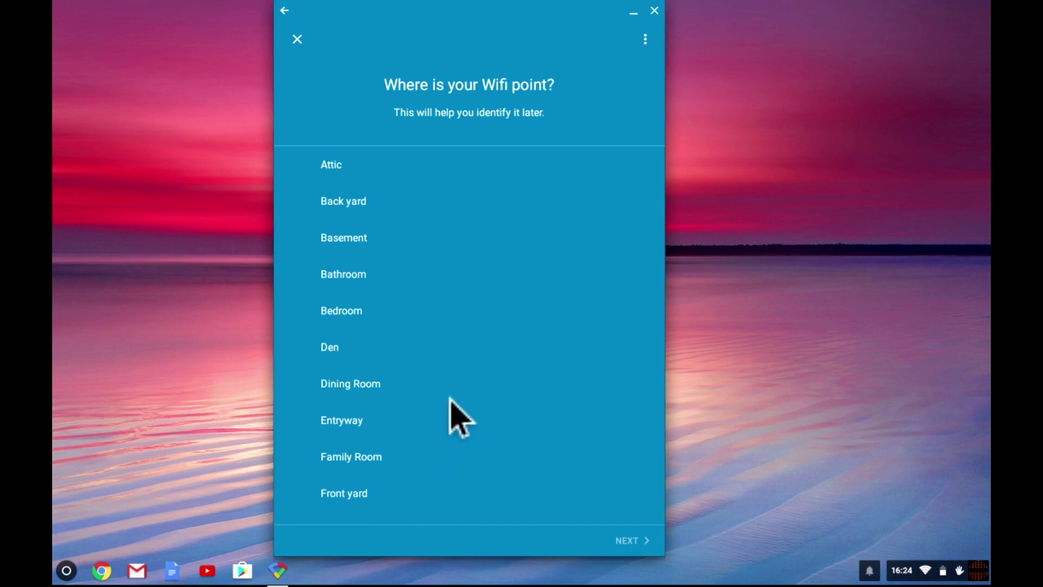
- Set the Wifi point's location to Family Room and continue
left_click(367, 456)
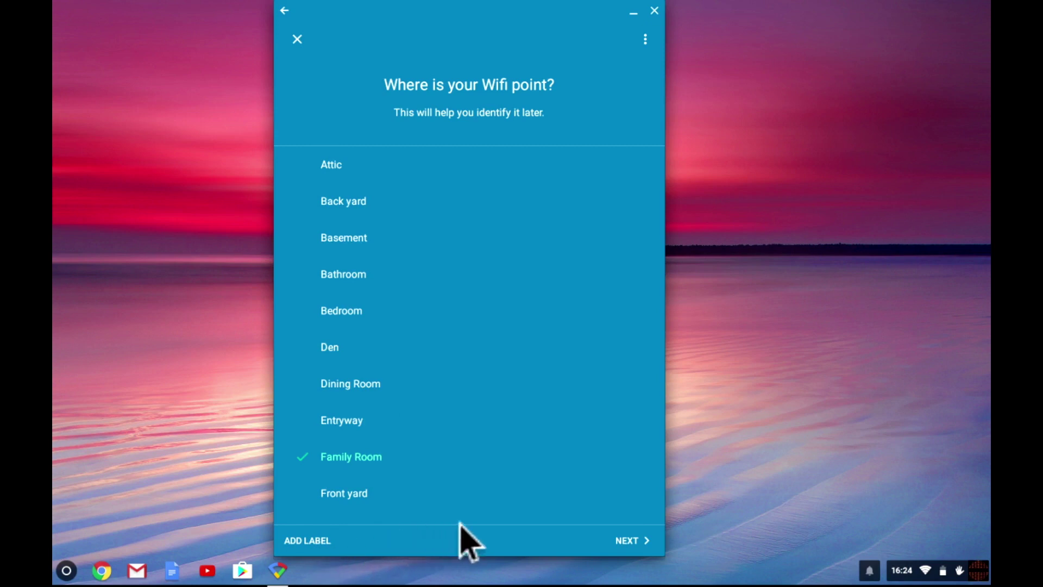
left_click(623, 540)
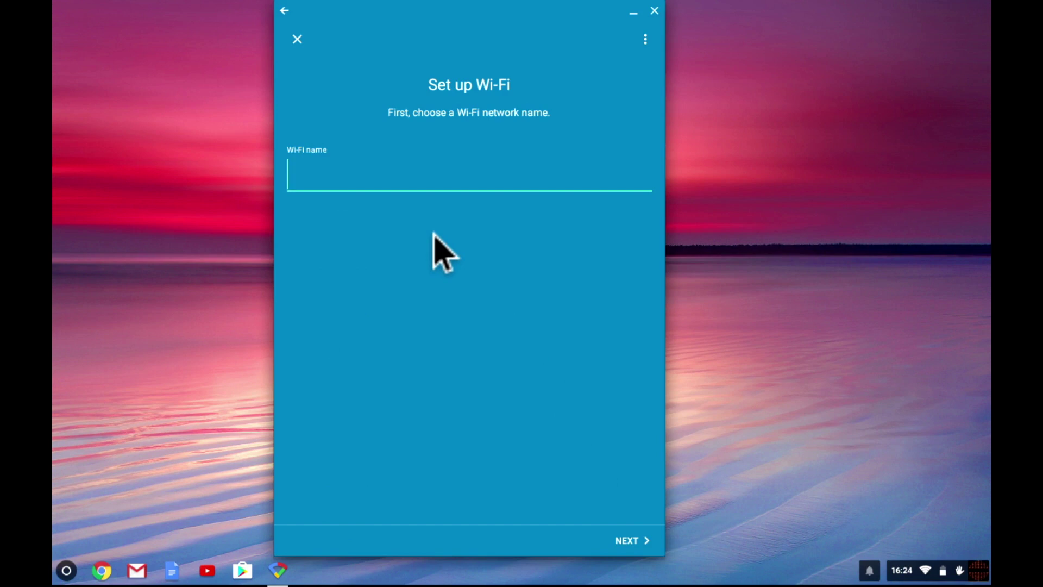
- Name the network Mydoodads-WiFi, give it a Wi-Fi password, and create it
type("Mydoo")
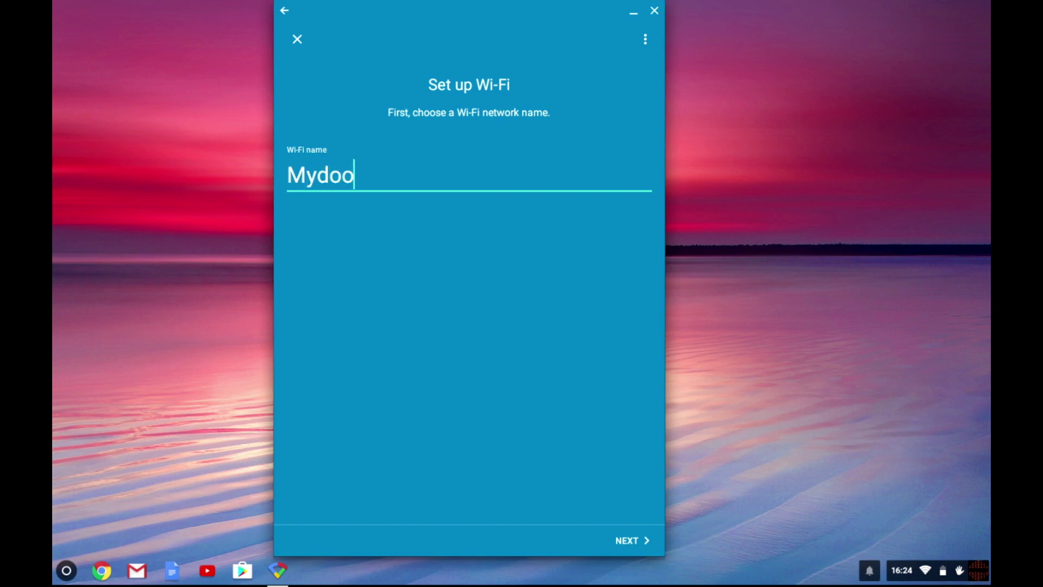
type("dads")
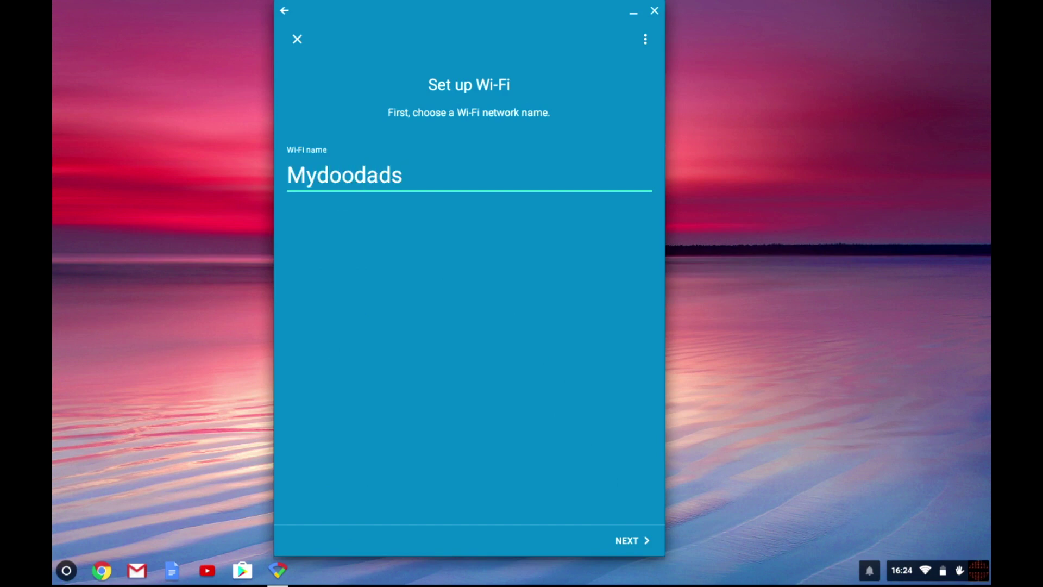
type("-WiFi")
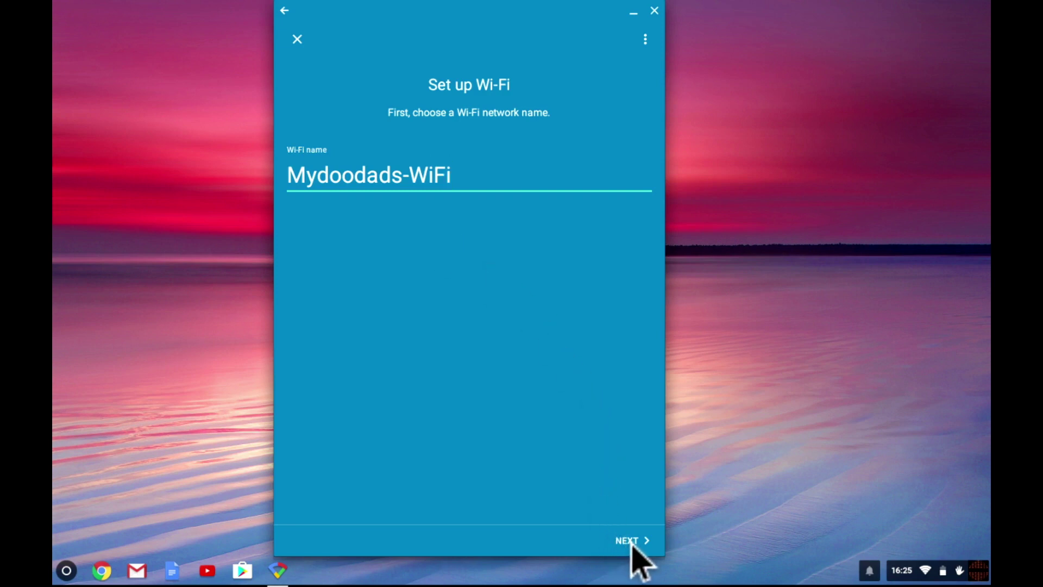
left_click(632, 540)
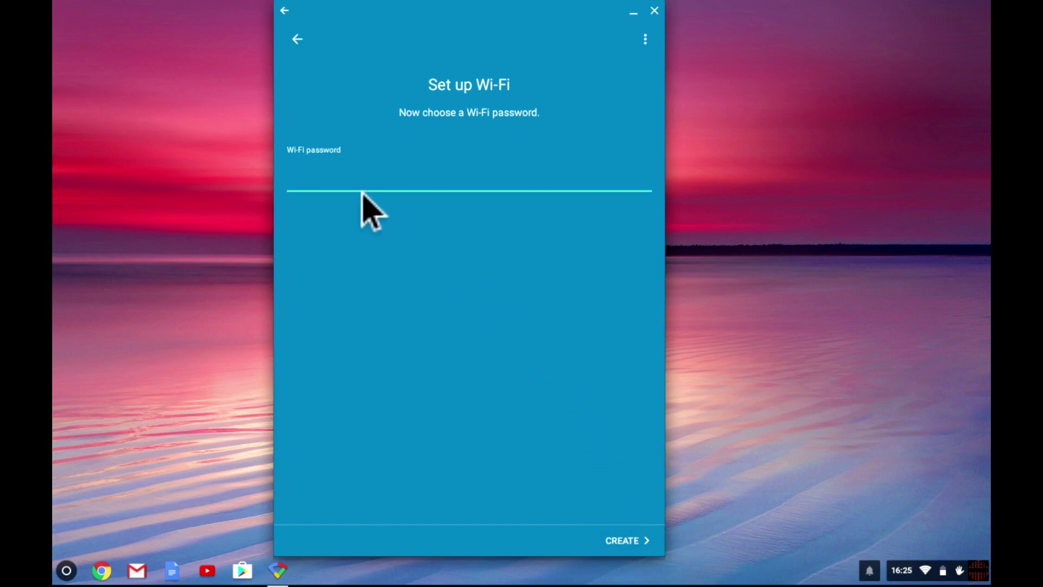
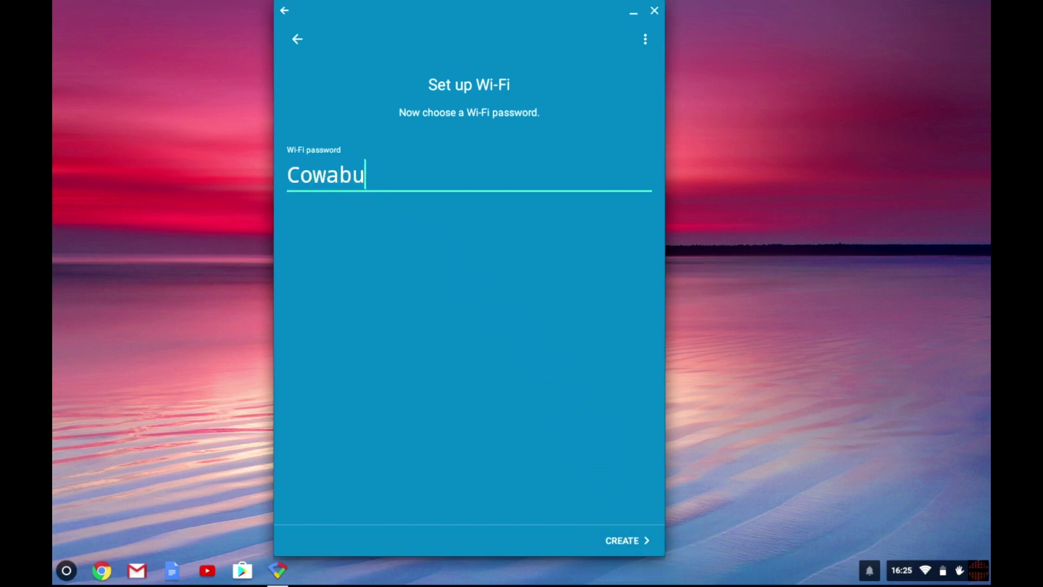
left_click(624, 540)
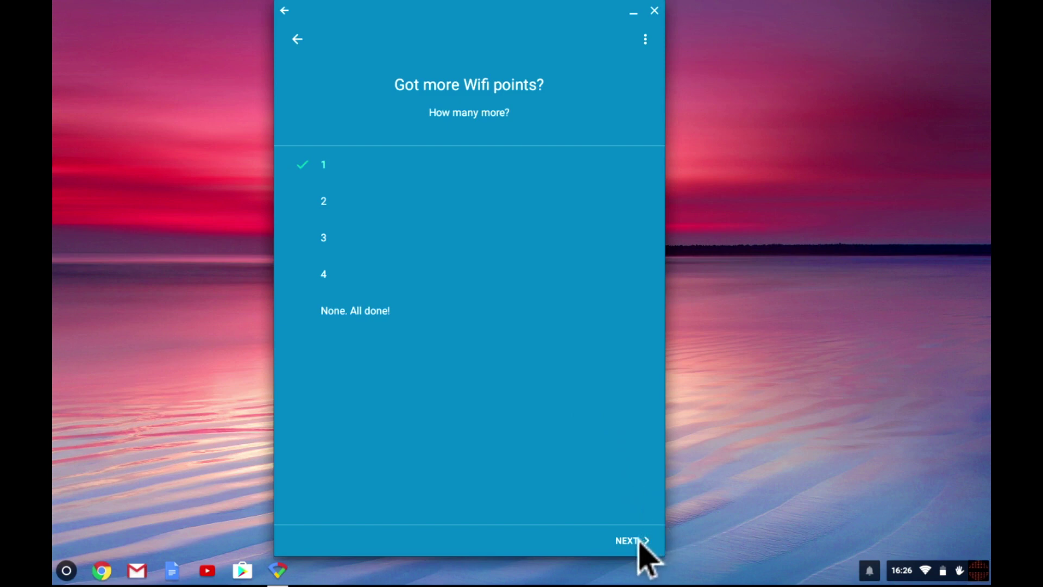
- Choose 'None. All done!' for additional Wifi points
left_click(368, 312)
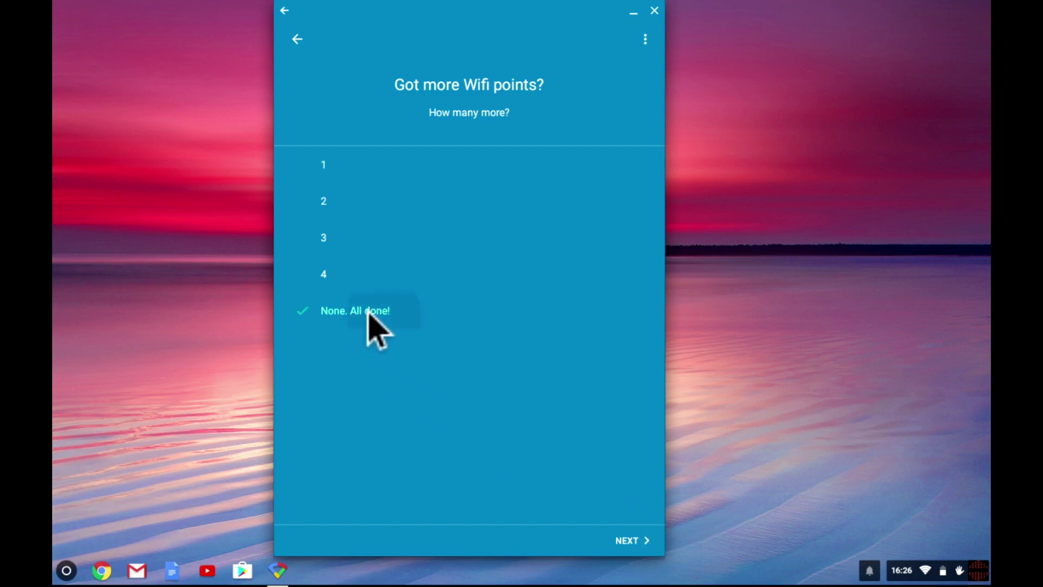
- Review the network summary, finish setup, and go to the main screen
left_click(623, 541)
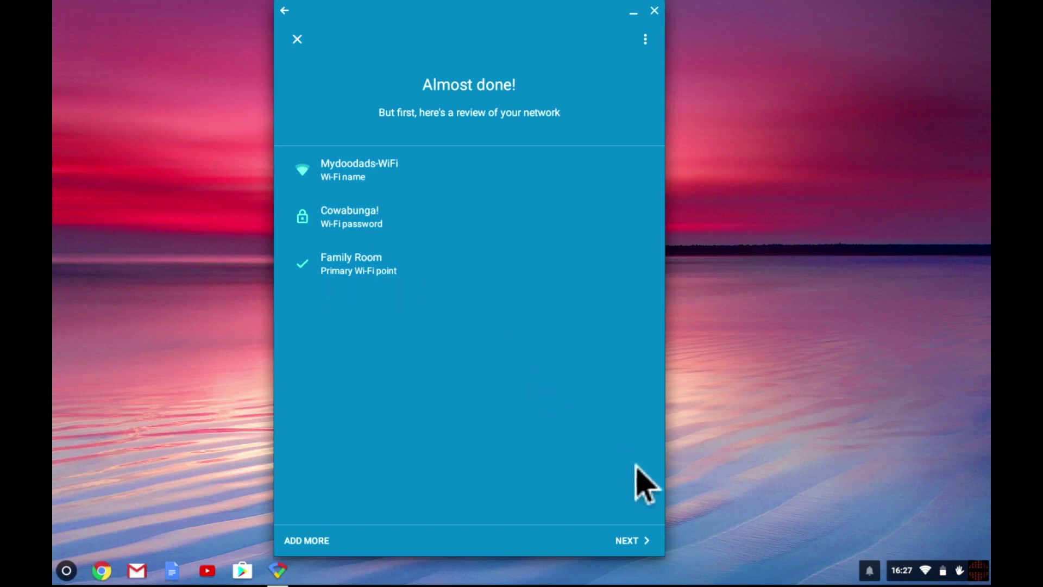
left_click(627, 540)
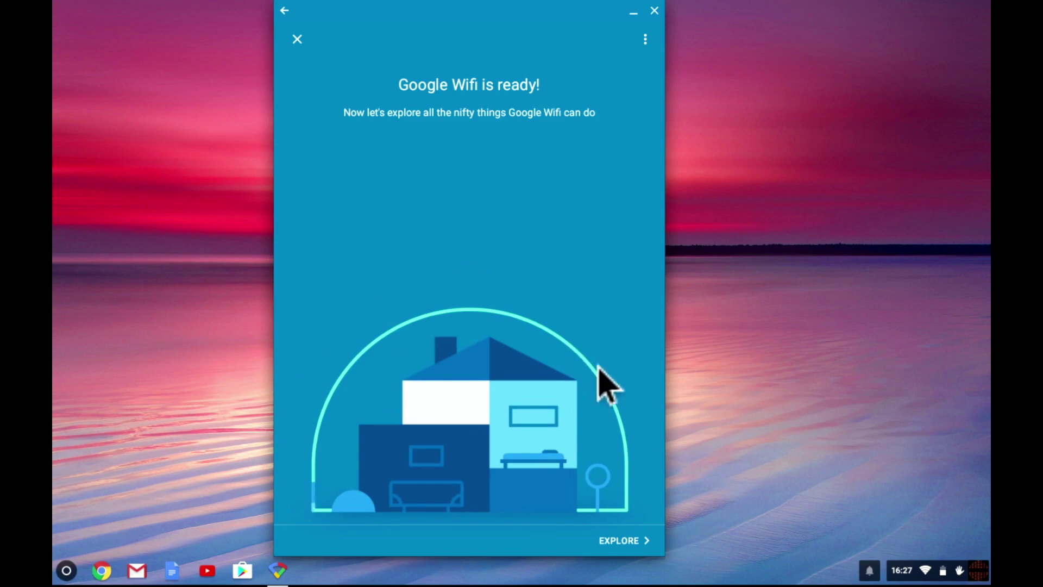
left_click(629, 542)
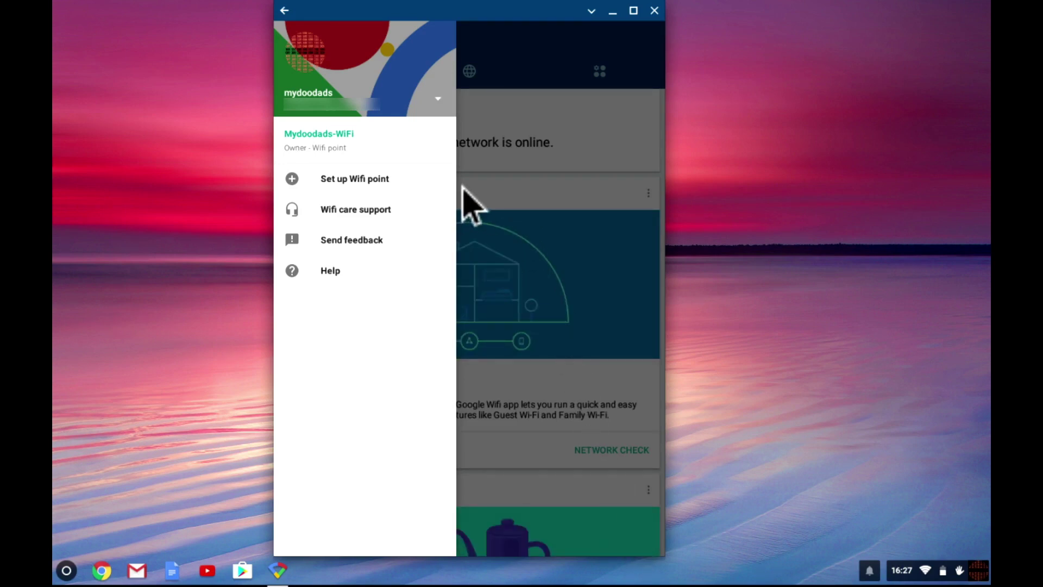
- Check the network status map, then open Network check from Shortcuts and Settings
left_click(607, 158)
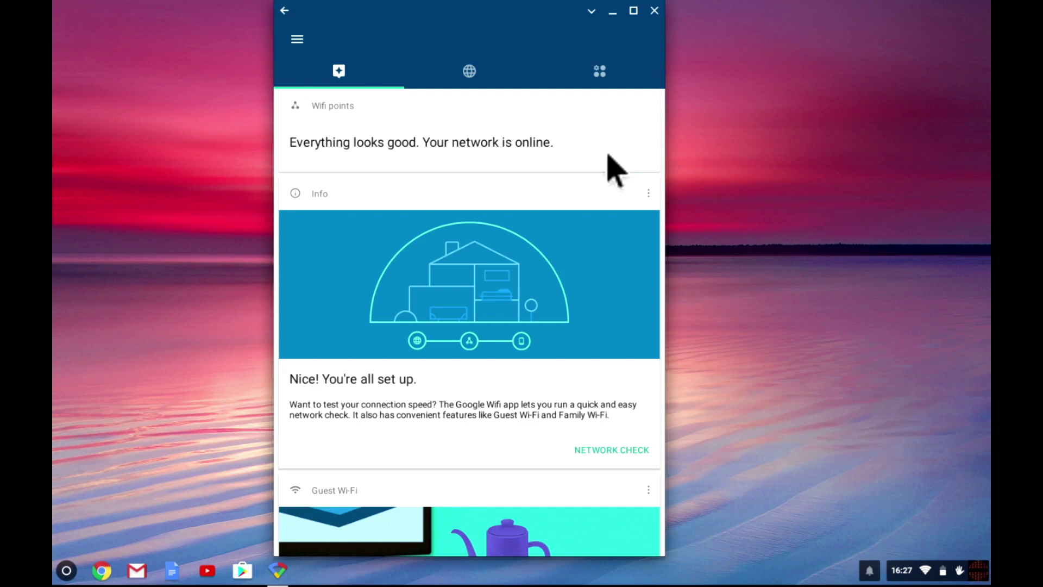
left_click(470, 73)
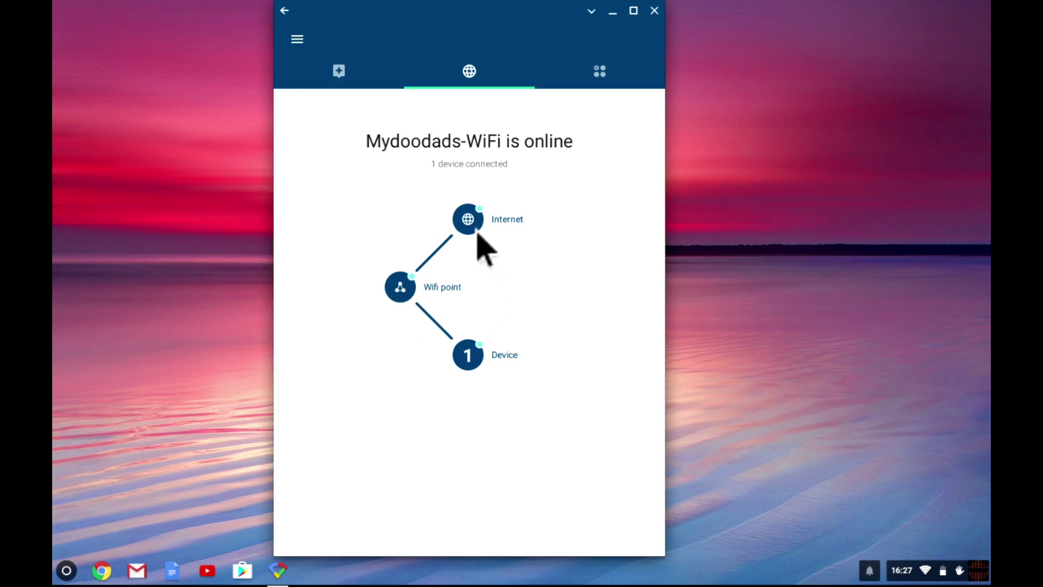
left_click(597, 71)
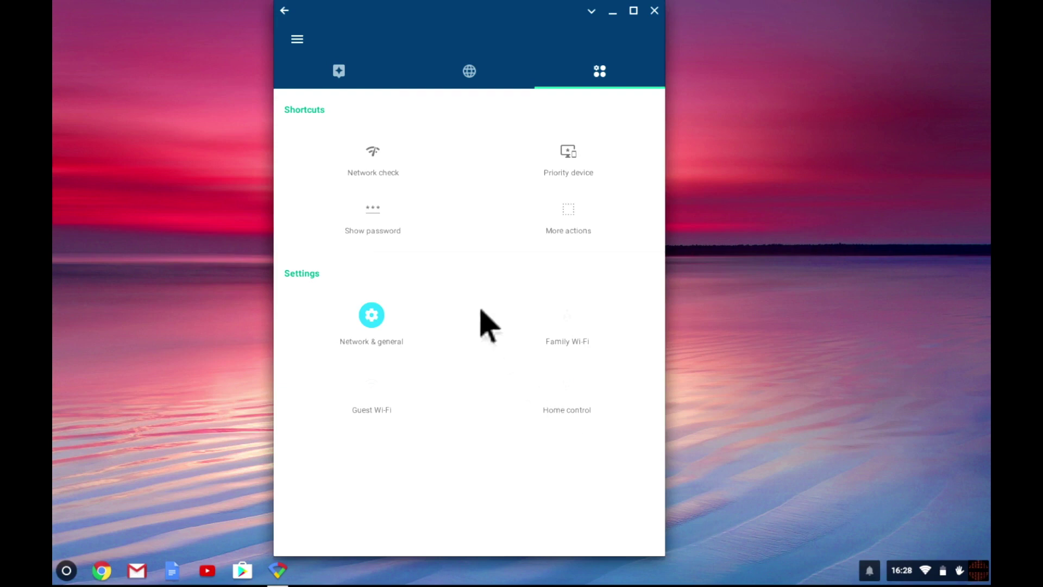
left_click(383, 170)
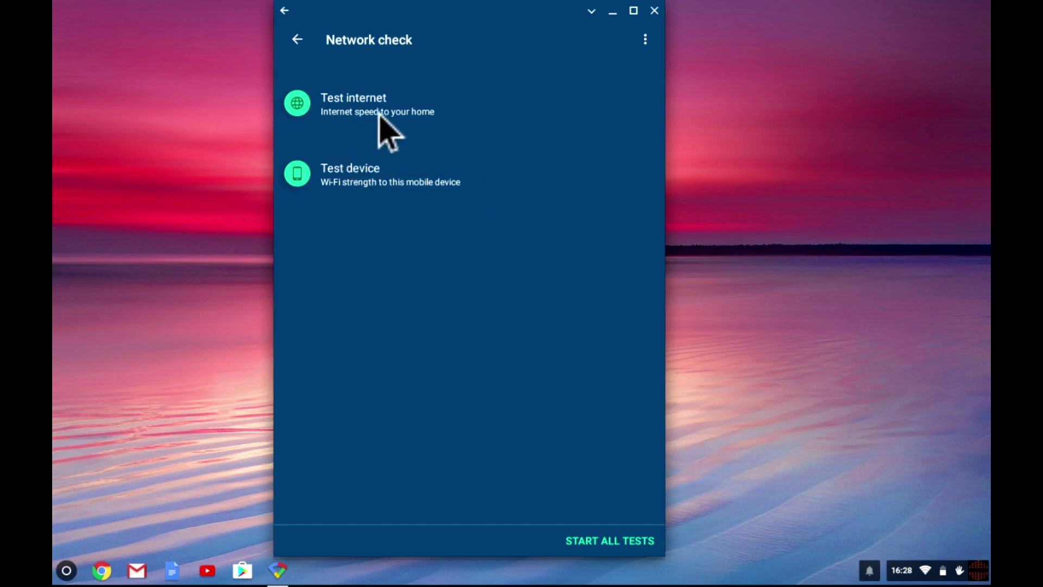
- Run the internet speed test from Network check
left_click(360, 112)
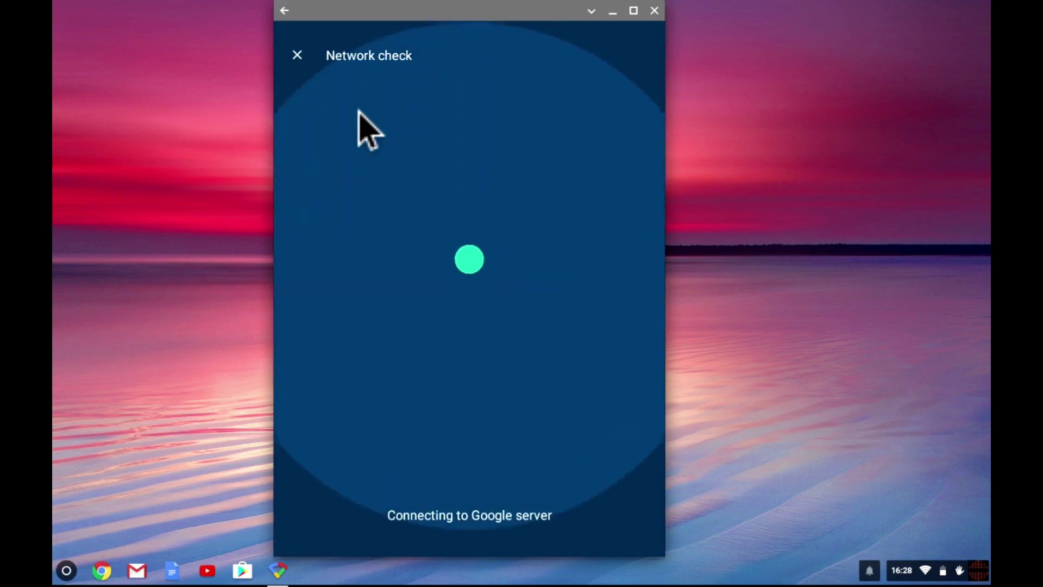